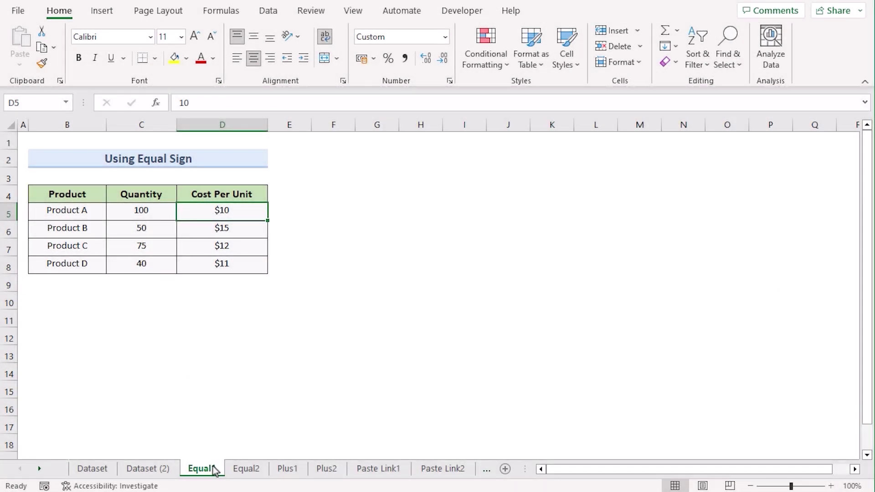
Examine the Product, Quantity and Cost Per Unit columns of the table on the Equal1 sheet.
left_click(77, 194)
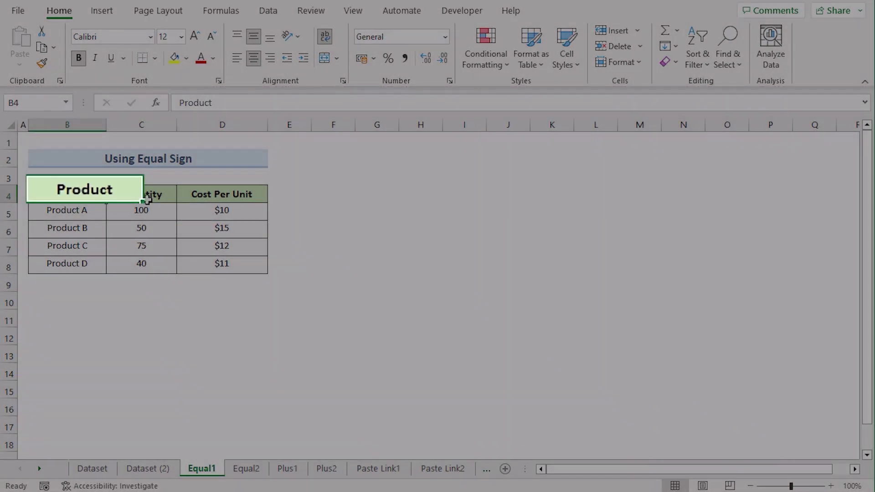
left_click(159, 196)
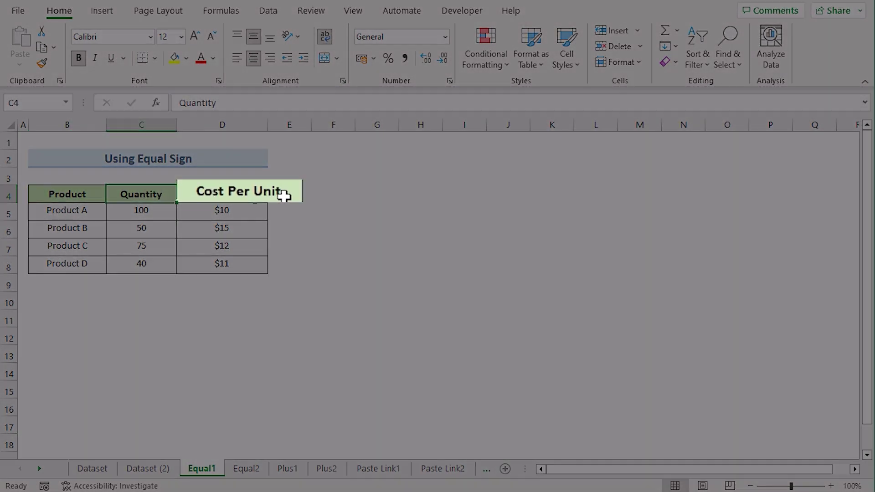
left_click(255, 193)
left_click(73, 124)
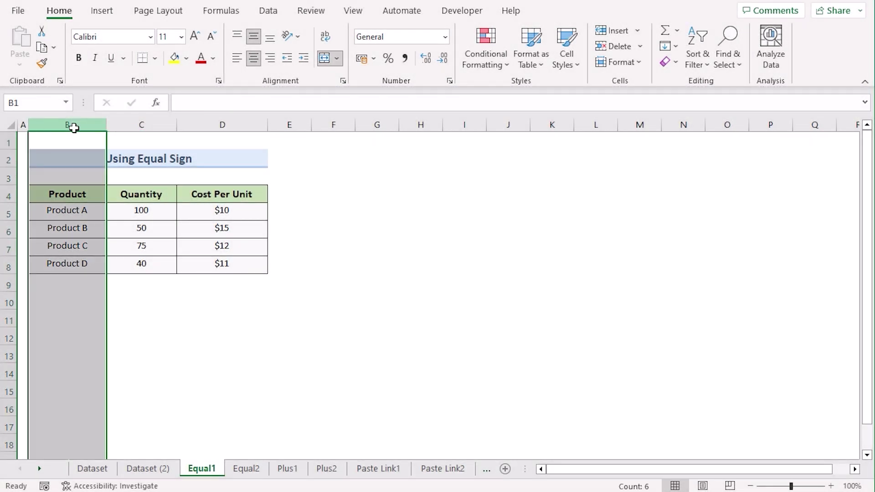
left_click(143, 123)
left_click(223, 122)
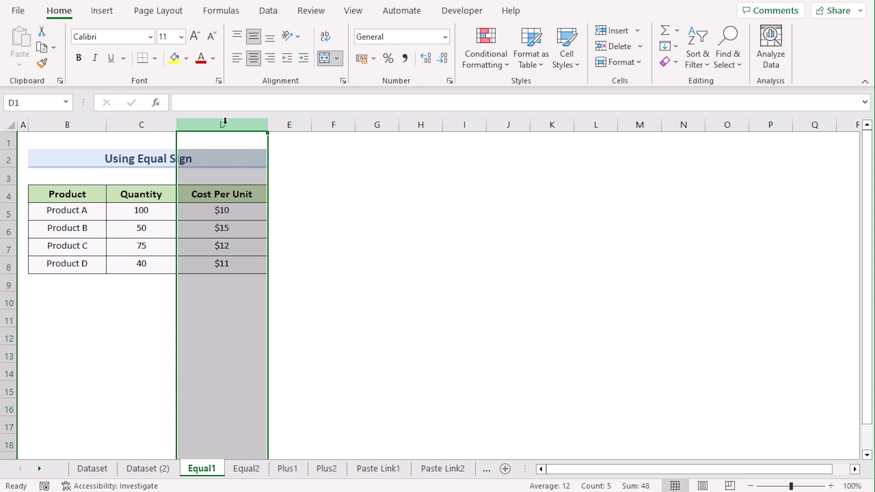
Examine the columns of the Equal2 table and compare them with the Cost Per Unit column on Equal1.
left_click(246, 468)
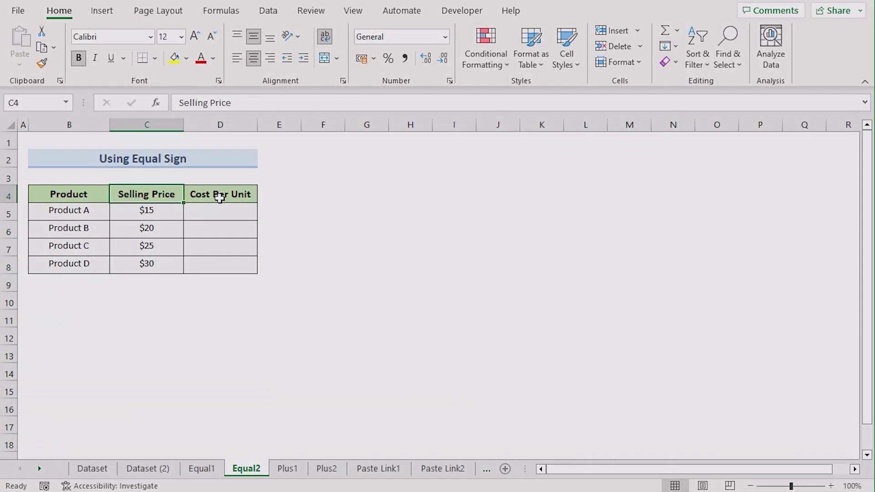
left_click(200, 193)
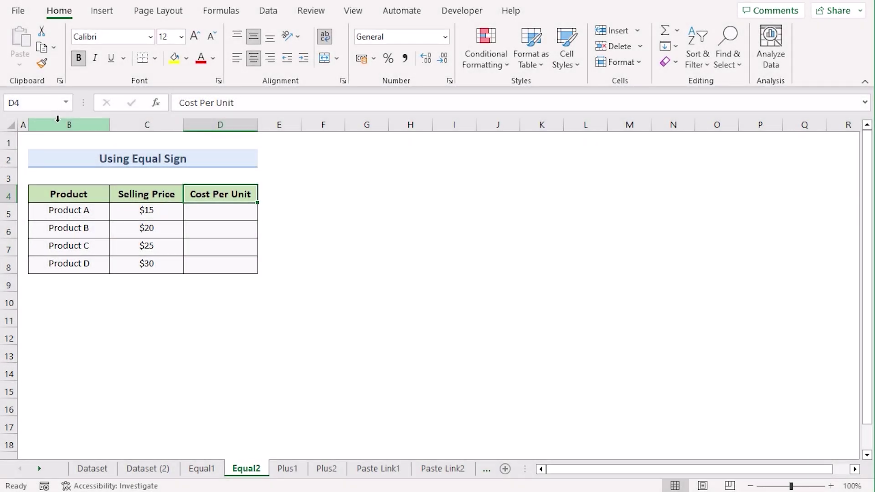
left_click(69, 124)
left_click(155, 124)
left_click(206, 125)
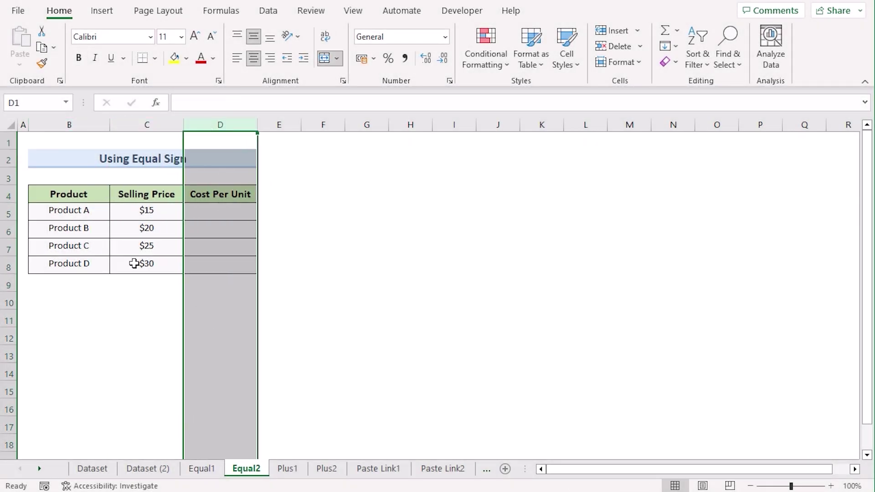
left_click(199, 468)
left_click(222, 194)
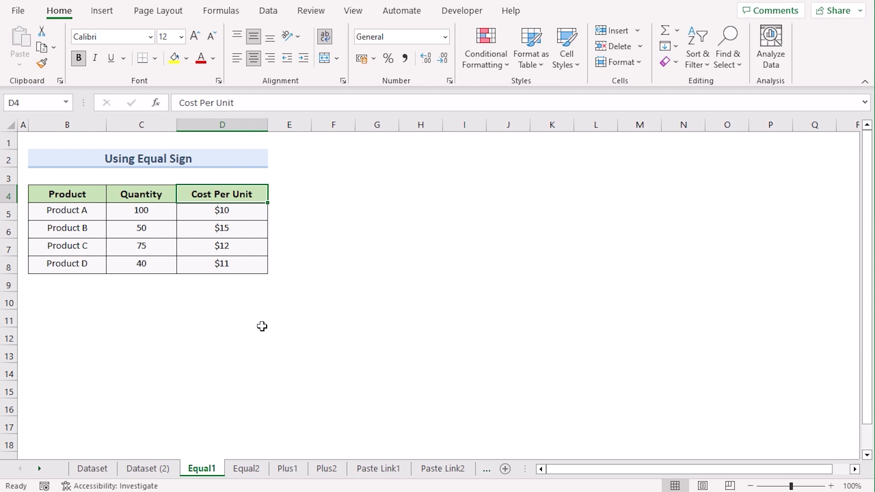
In cell D5 of the Equal2 sheet, enter an equal-sign formula linking to the Cost Per Unit range D5:D8 on Equal1.
left_click(246, 469)
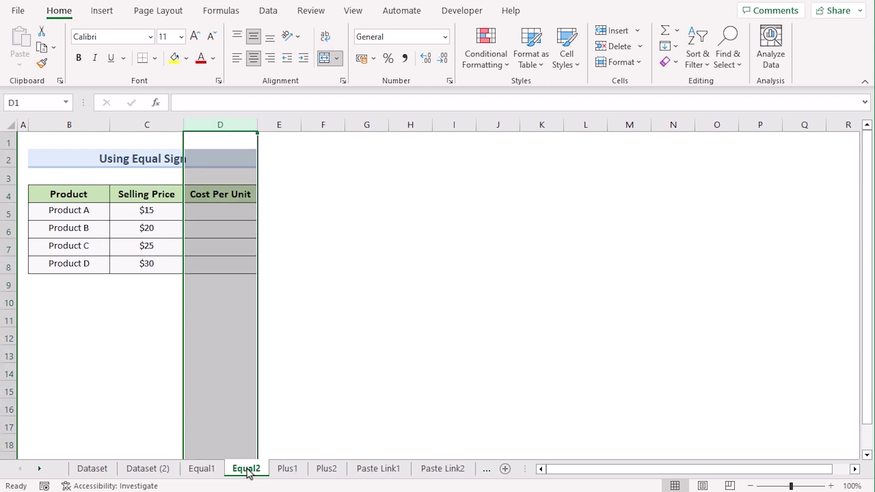
left_click(203, 242)
left_click(208, 213)
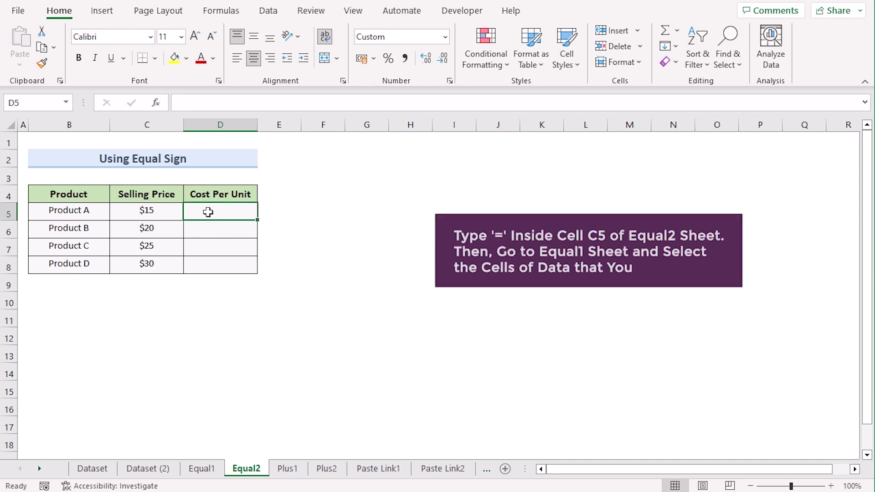
type("=")
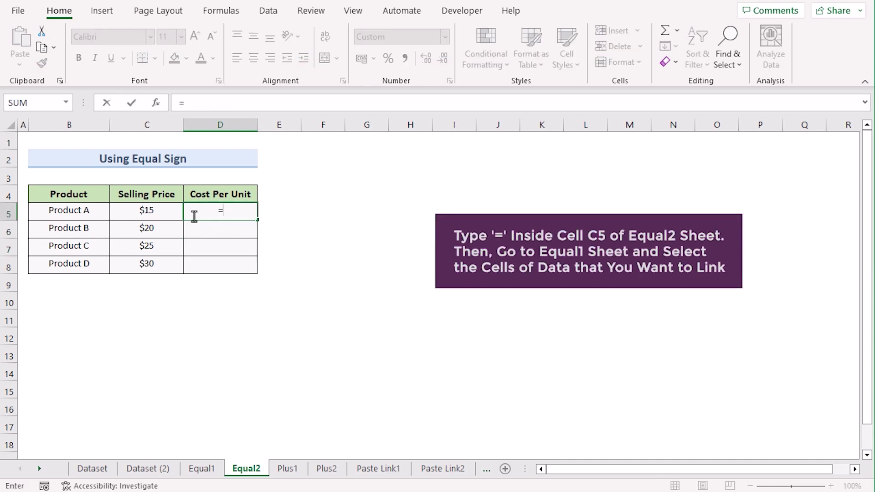
left_click(202, 468)
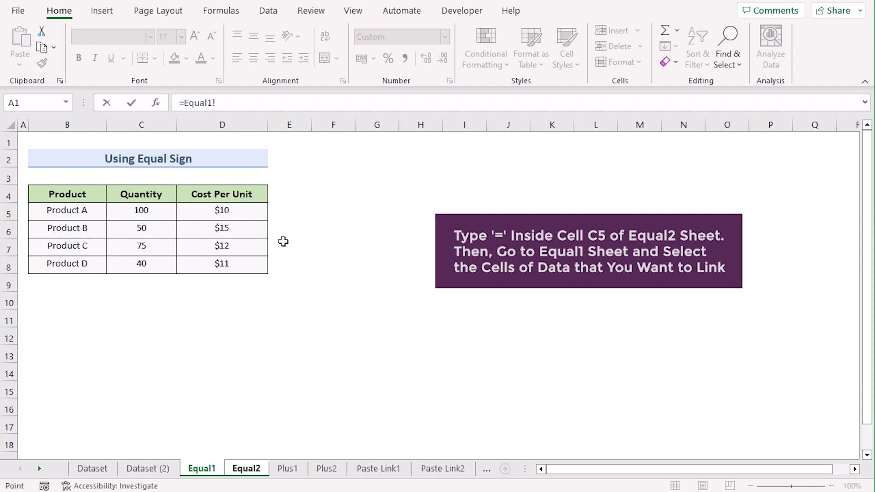
left_click(241, 211)
left_click_drag(236, 263, 276, 266)
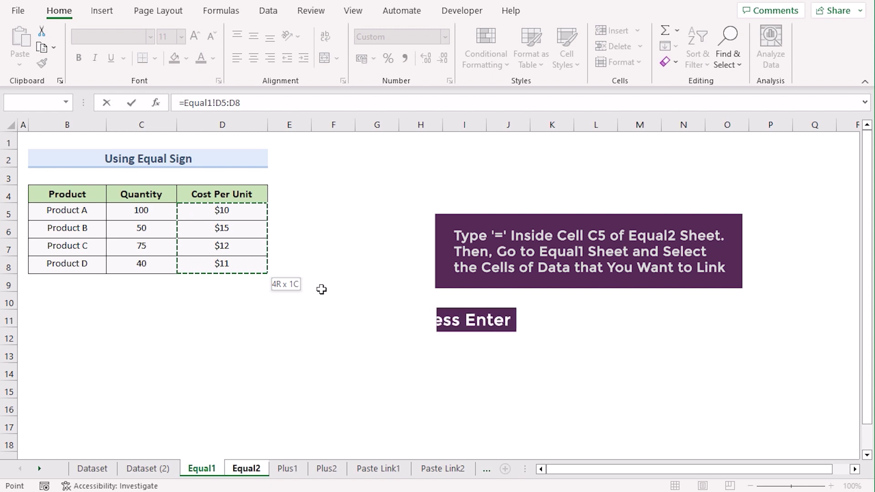
key("Return")
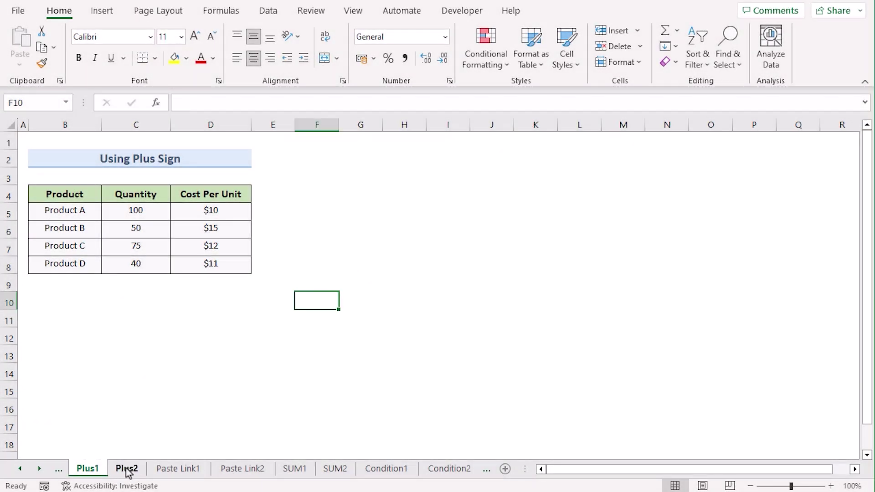
In cell D5 of the Plus2 sheet, enter a plus-sign formula linking to the Cost Per Unit range D5:D8 on Plus1.
left_click(128, 469)
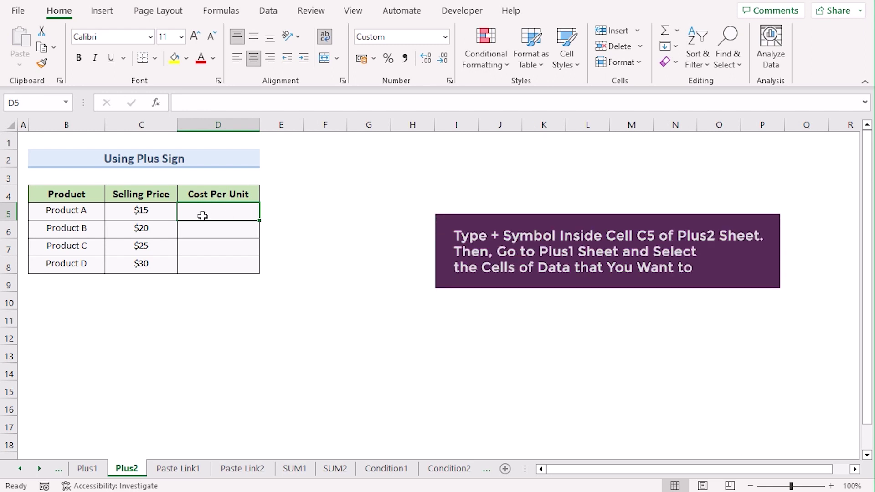
type("+")
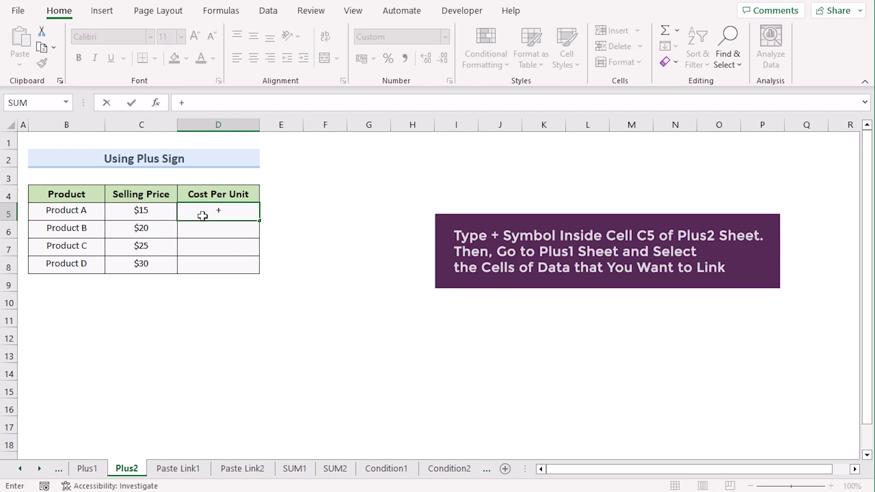
left_click(101, 469)
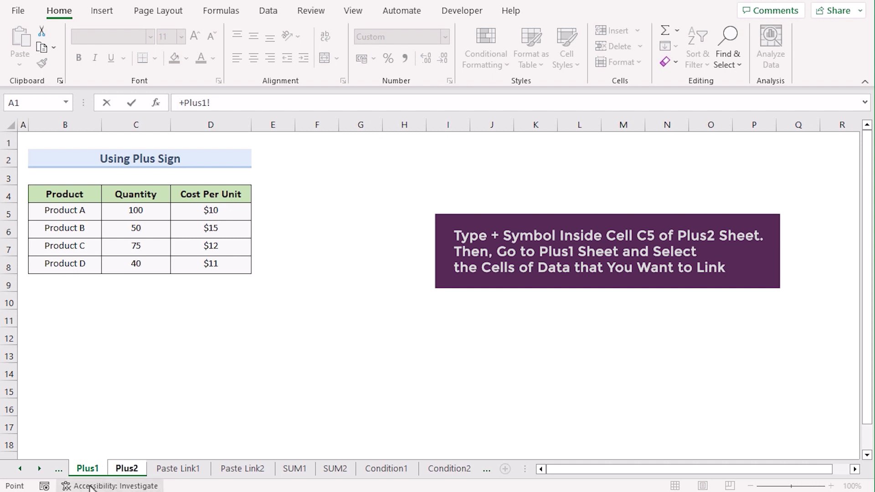
left_click(194, 211)
left_click_drag(201, 267, 201, 266)
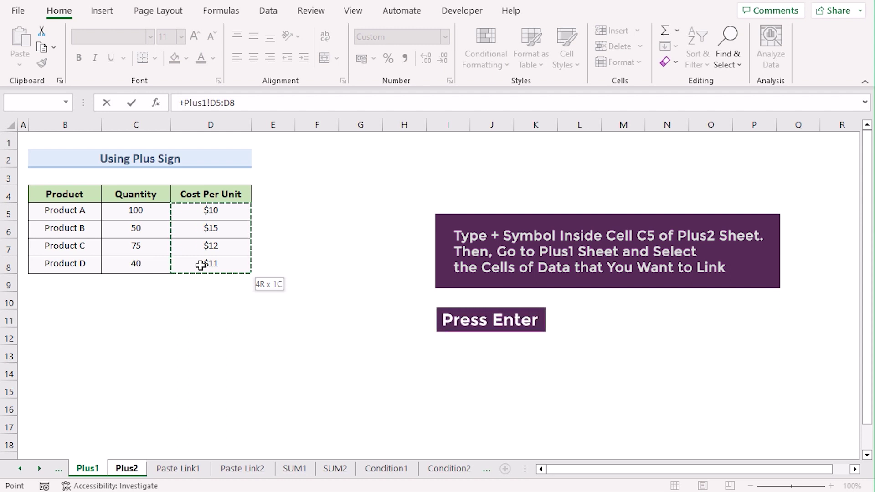
key("Return")
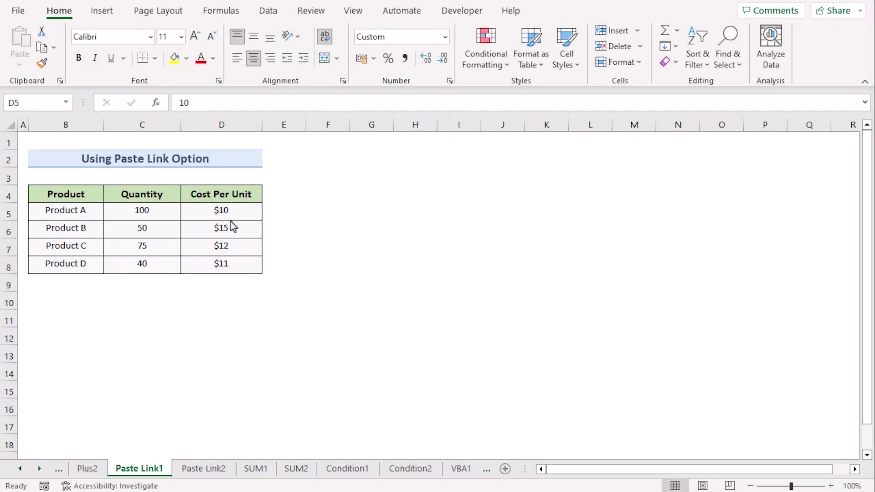
Copy the Cost Per Unit values D5:D8 from Paste Link1 and paste them into Paste Link2 starting at cell D5.
left_click(227, 212)
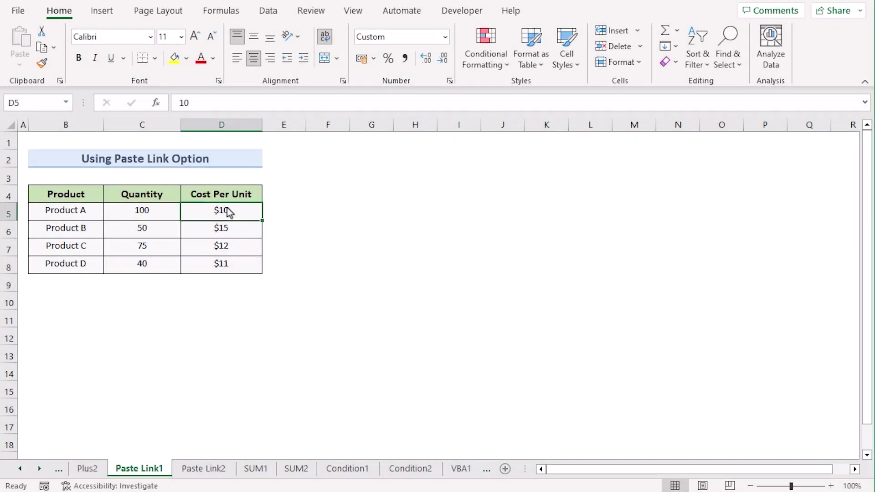
left_click(244, 261, "shift")
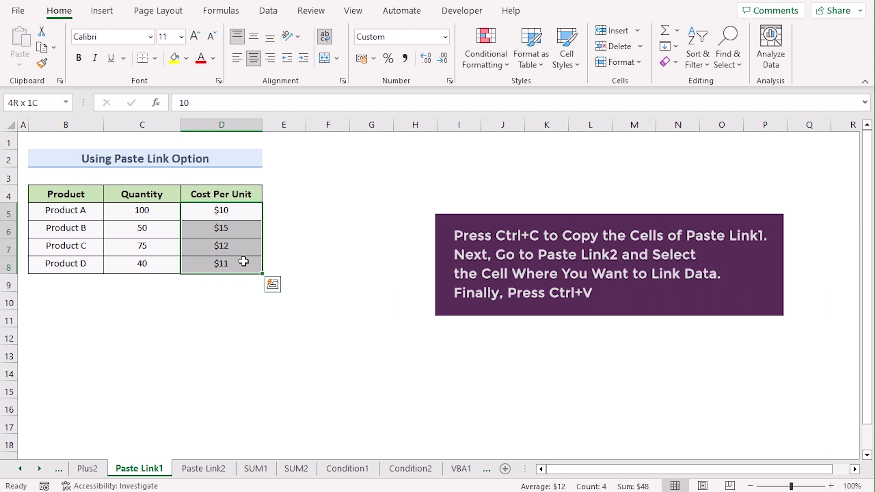
key("ctrl+c")
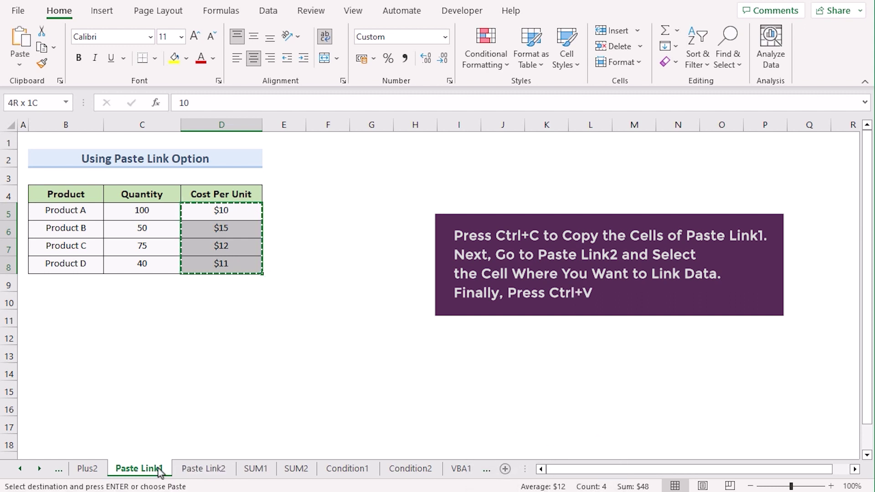
left_click(211, 474)
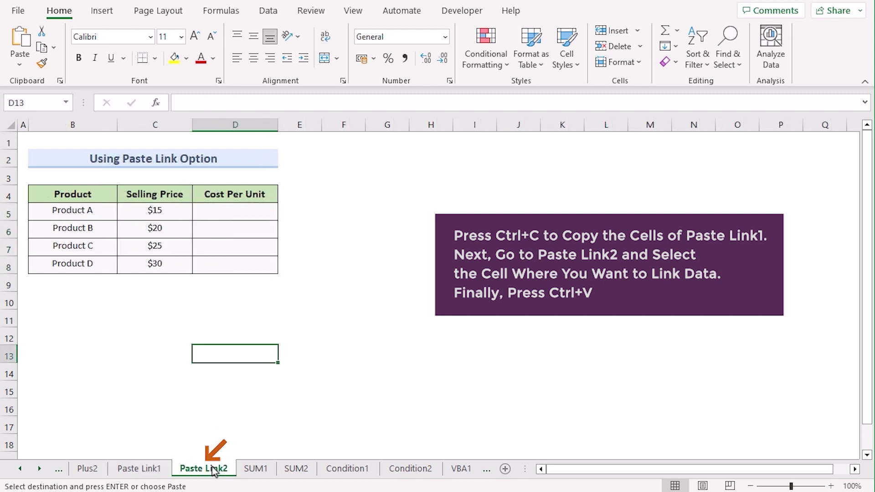
left_click(226, 213)
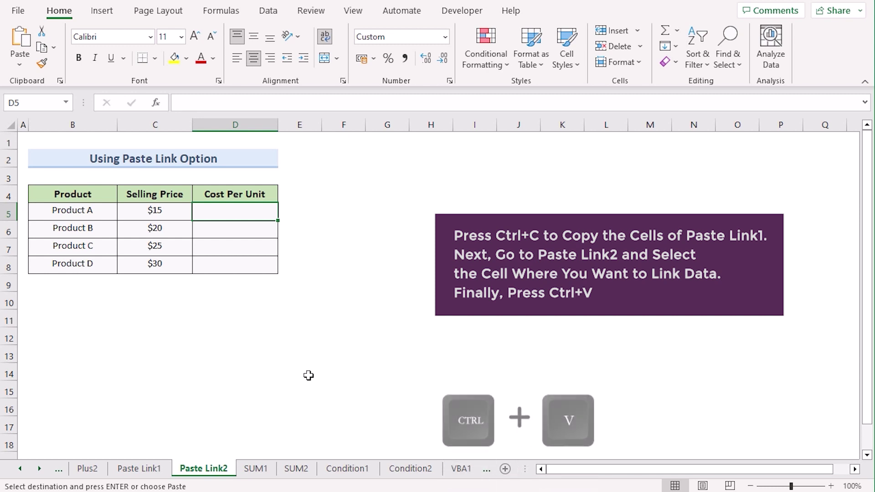
key("ctrl+v")
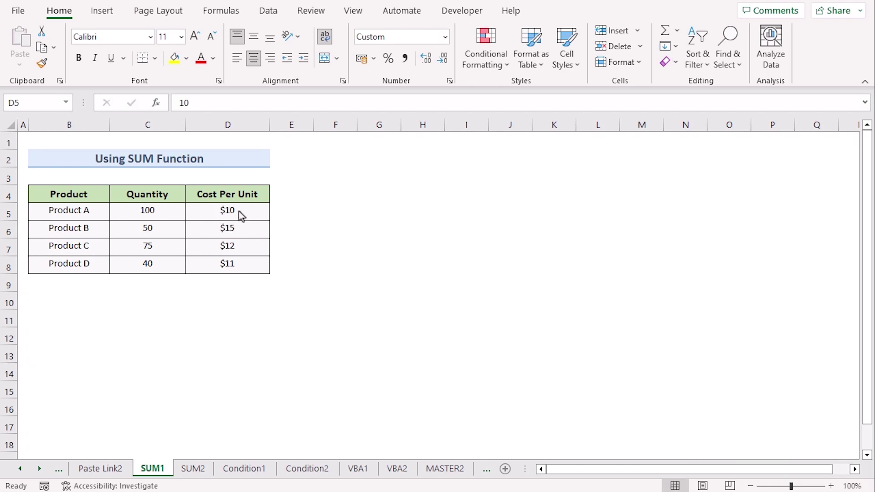
In the merged Total Cost cell of the SUM2 sheet, enter a SUM formula over the Cost Per Unit range D5:D8 on SUM1.
left_click(238, 211)
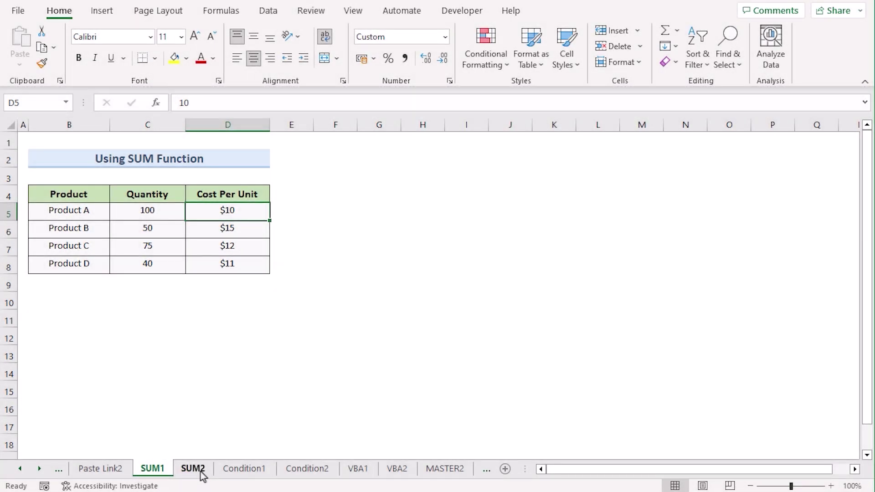
left_click(200, 473)
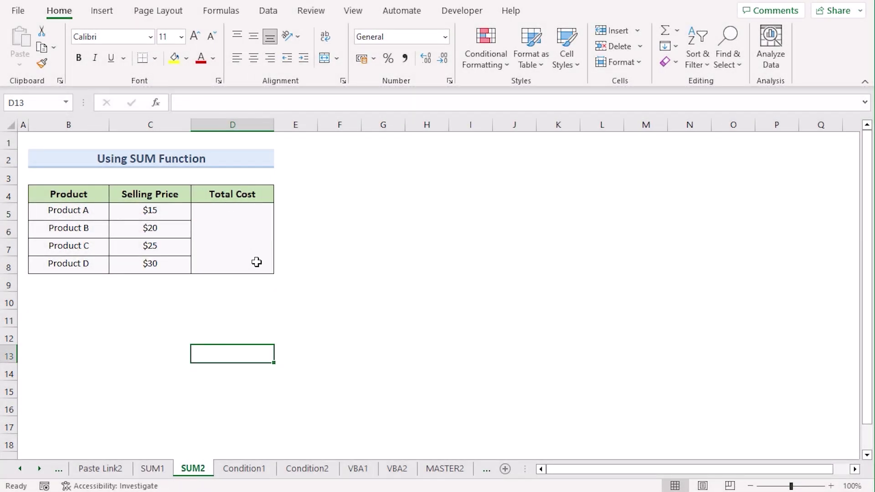
left_click(233, 242)
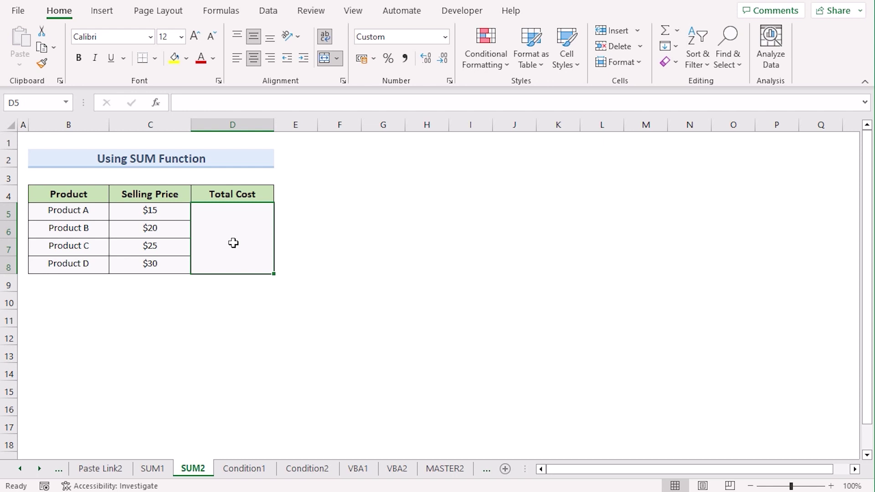
type("=S")
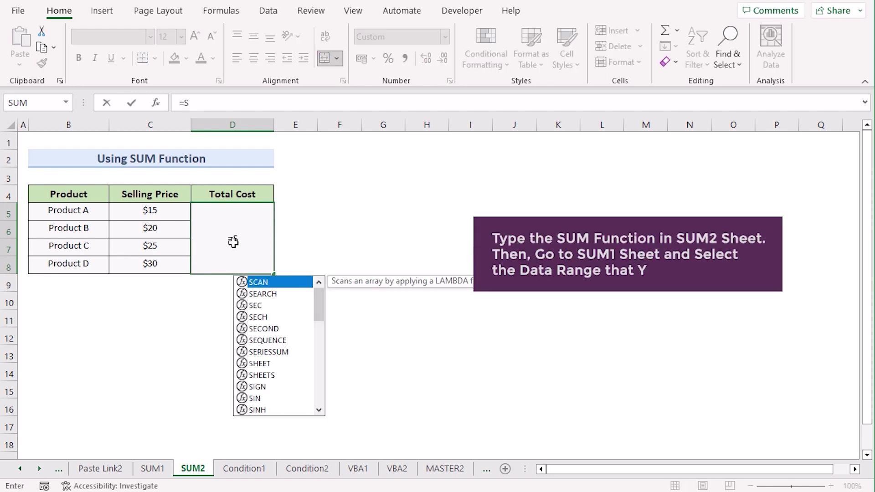
type("um(")
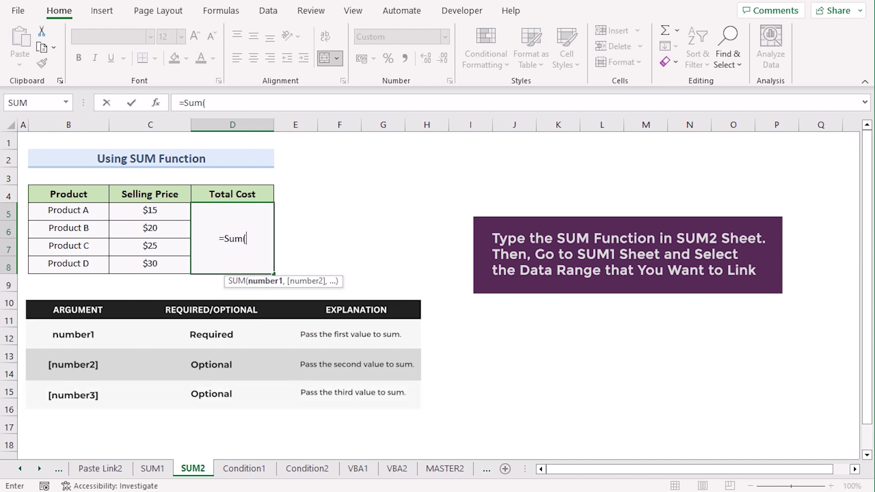
left_click(154, 468)
left_click_drag(250, 206, 236, 264)
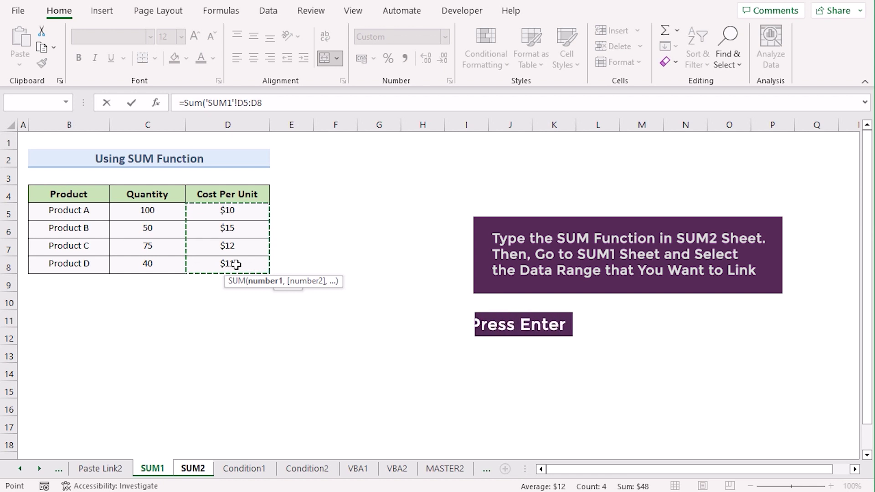
key("Return")
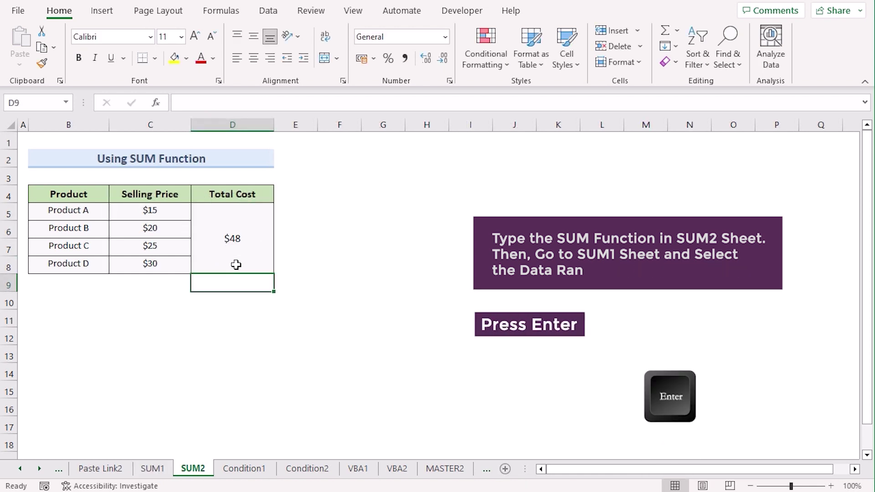
left_click(235, 264)
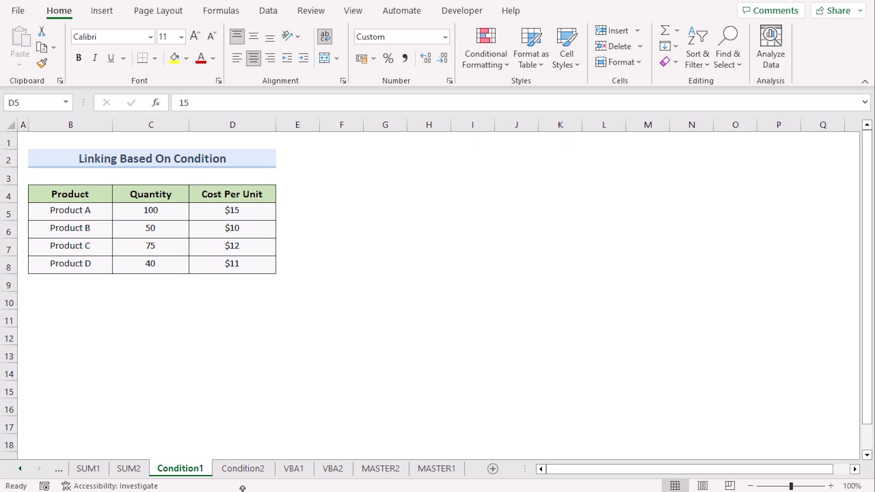
In cell D5 of the Condition2 sheet, enter =IF(Condition1!D5>10,Condition1!D5,"") to link the Cost Per Unit value conditionally.
left_click(243, 469)
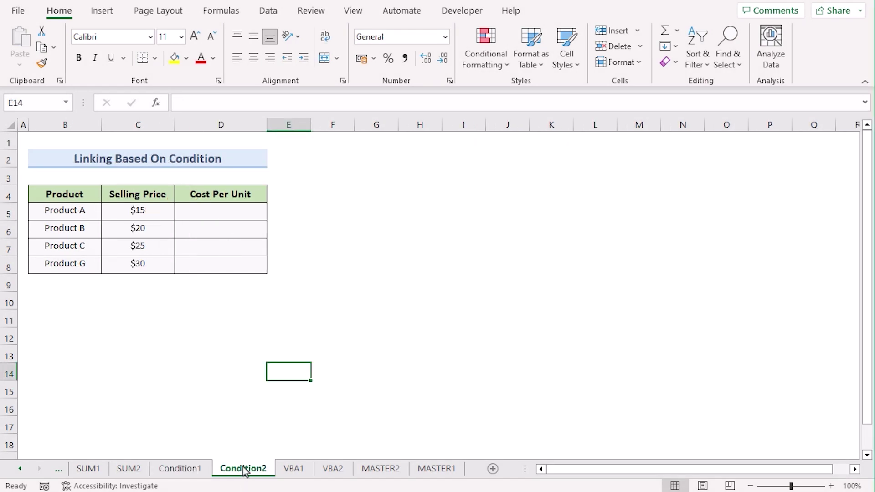
left_click(203, 210)
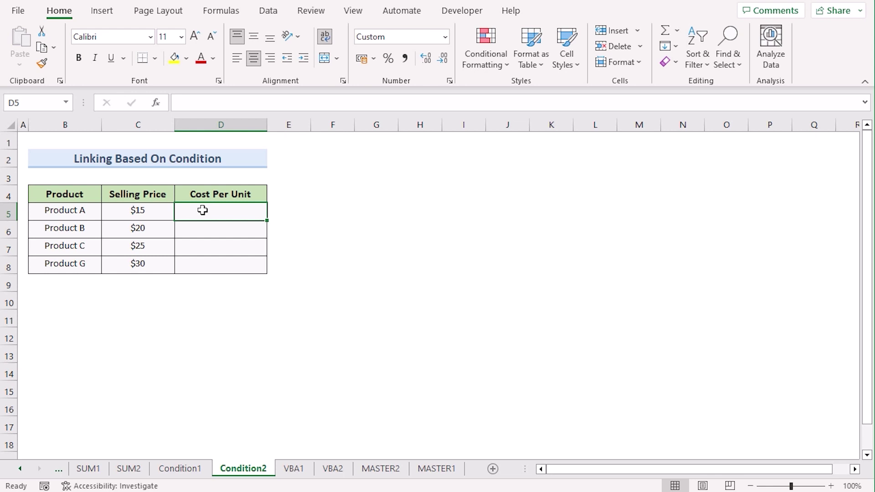
type("=I")
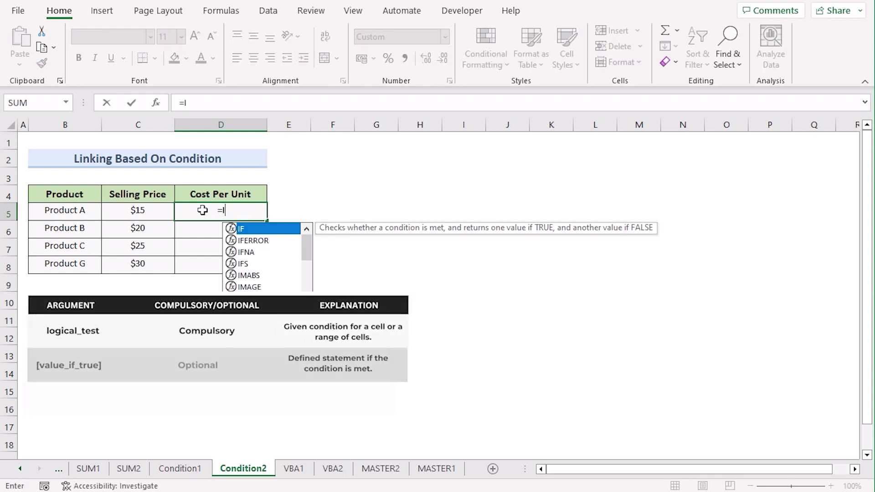
type("f(")
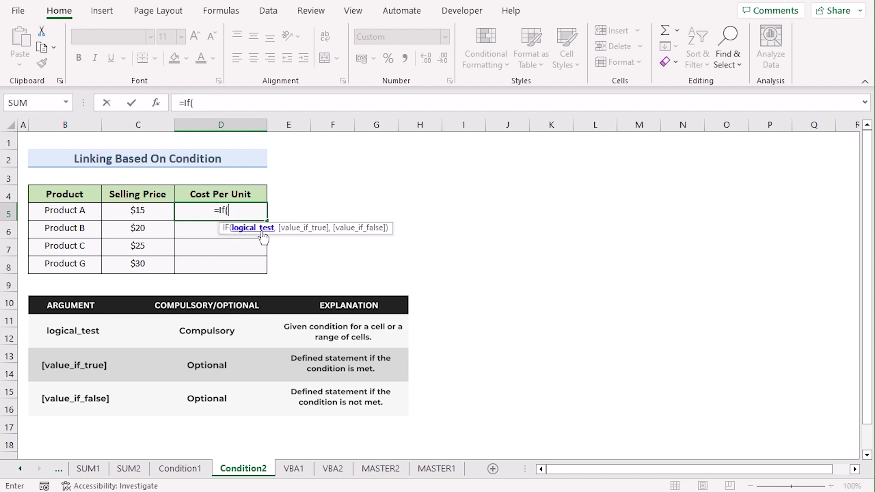
left_click(178, 471)
left_click(211, 211)
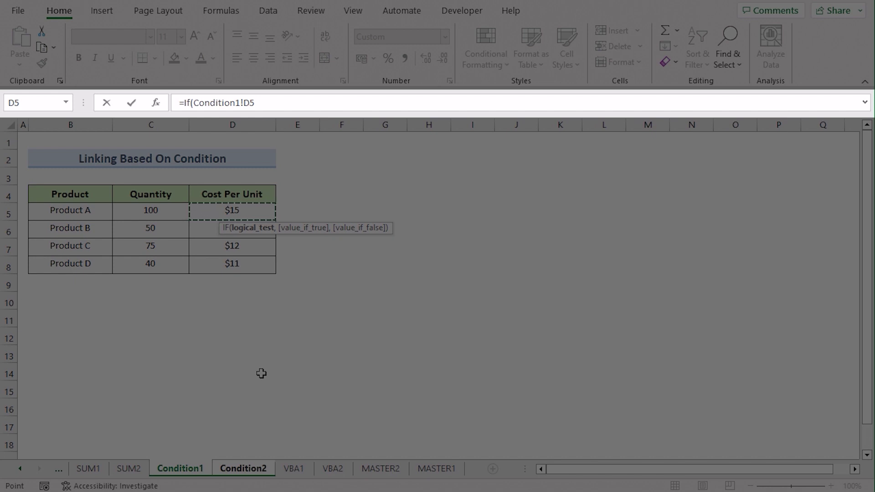
type(">")
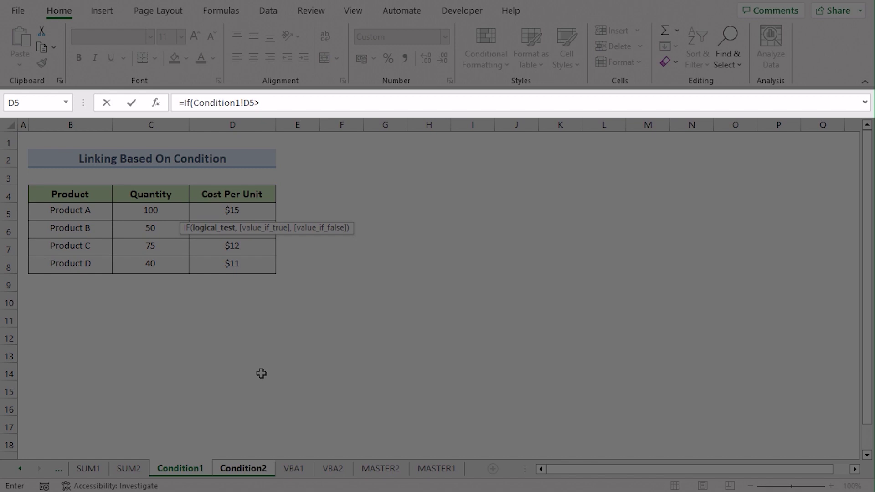
type("10,")
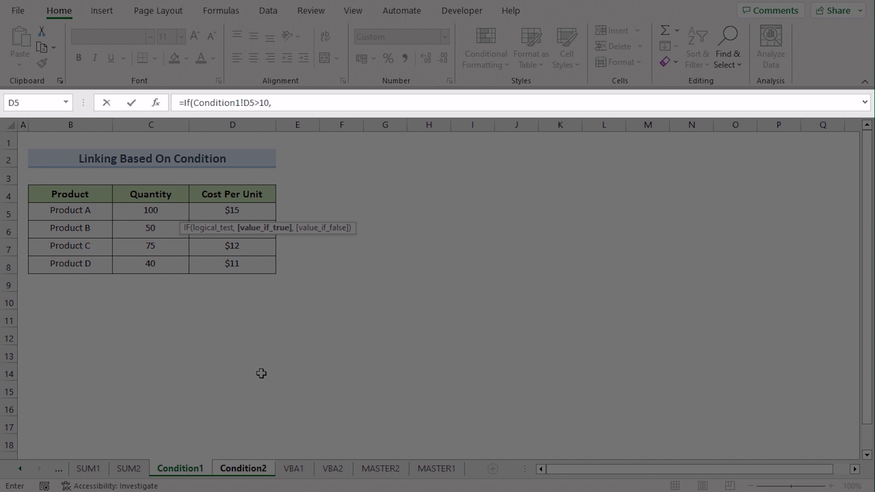
left_click(247, 211)
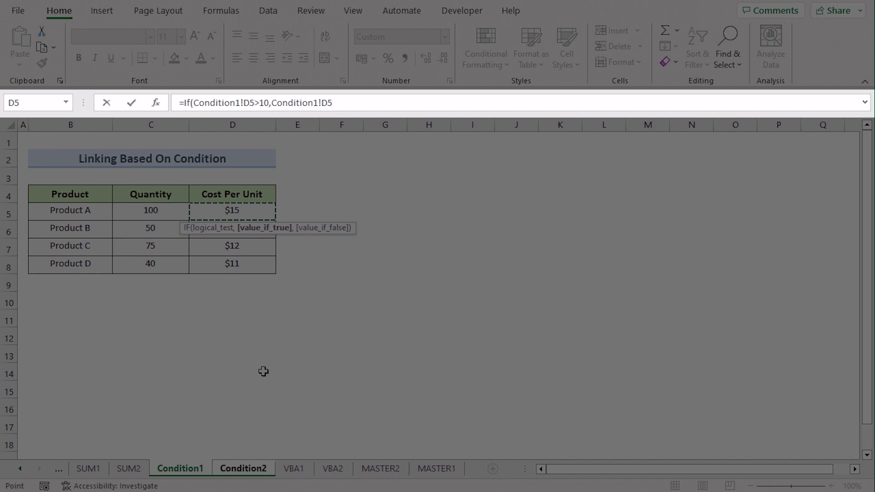
type(",")
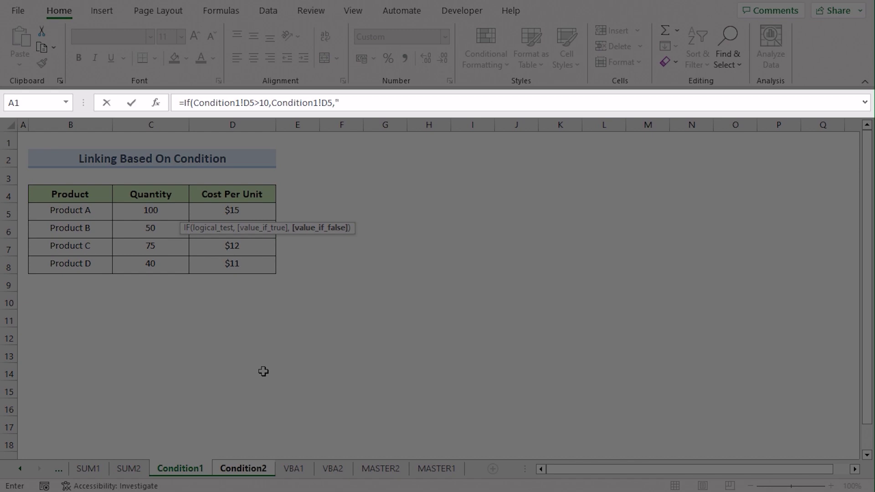
type("\"\")")
key("Return")
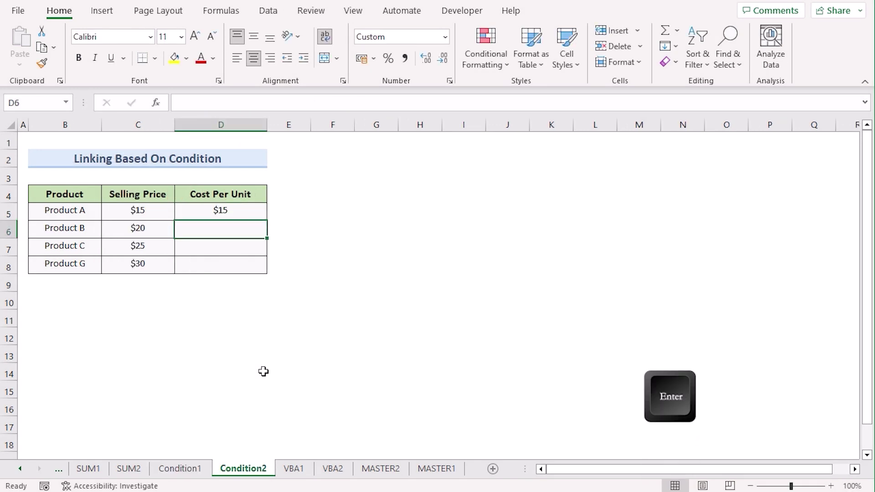
Fill the conditional formula from D5 down through D8 of the Cost Per Unit column on Condition2.
left_click(202, 209)
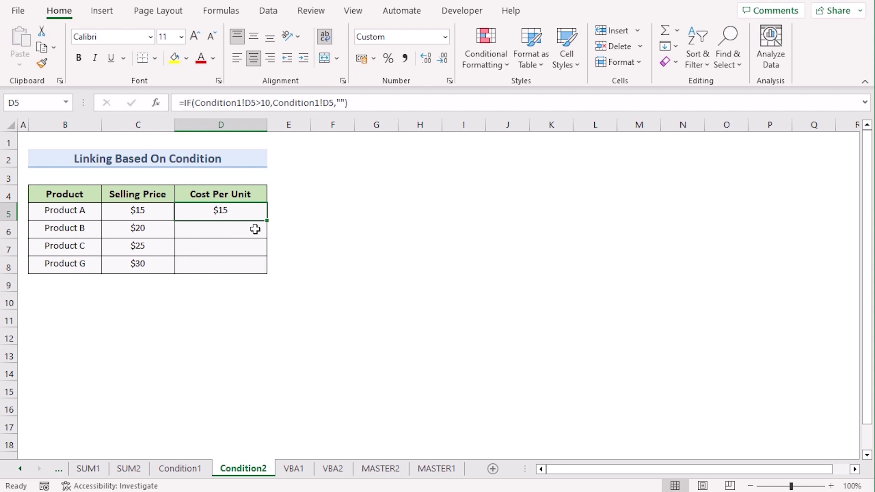
left_click_drag(267, 220, 263, 271)
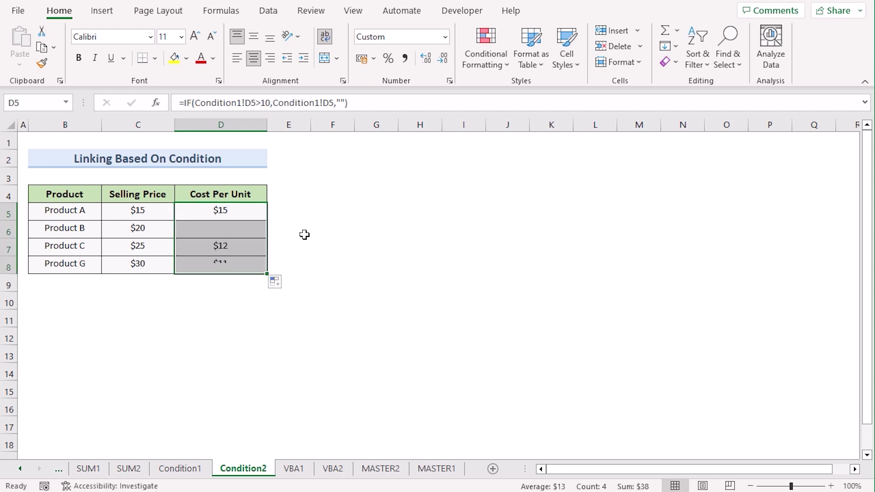
left_click(244, 214)
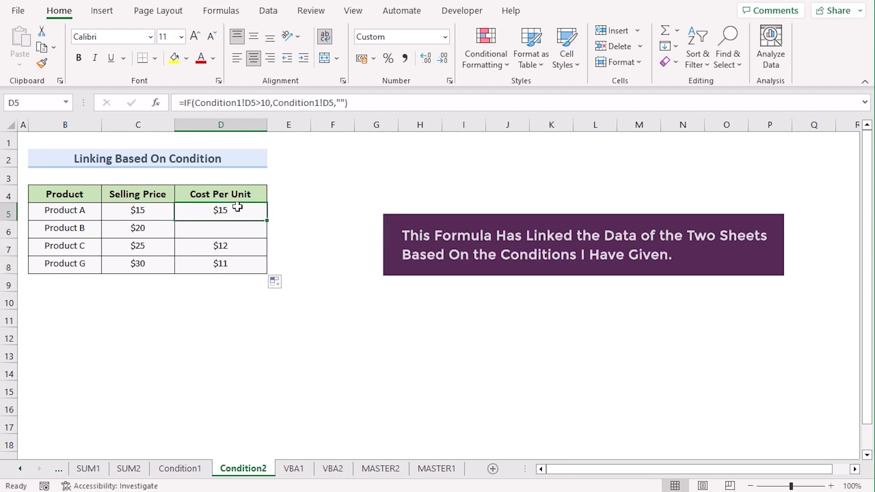
left_click(153, 227)
left_click(195, 228)
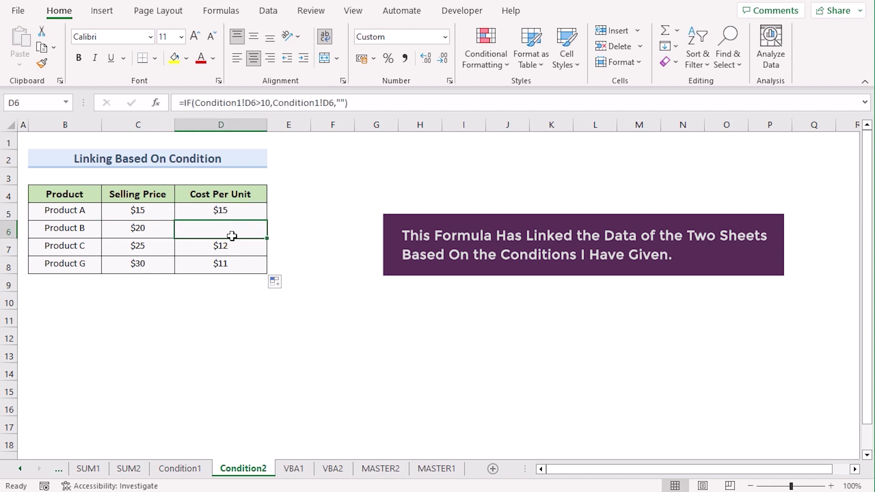
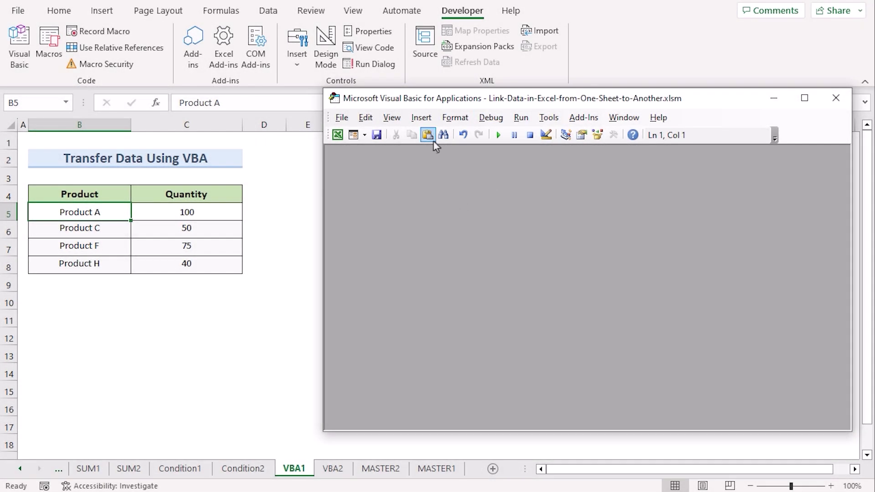
Insert a new VBA module and paste the Transfer_Data_OneToAnother macro code from Notepad into it.
left_click(432, 120)
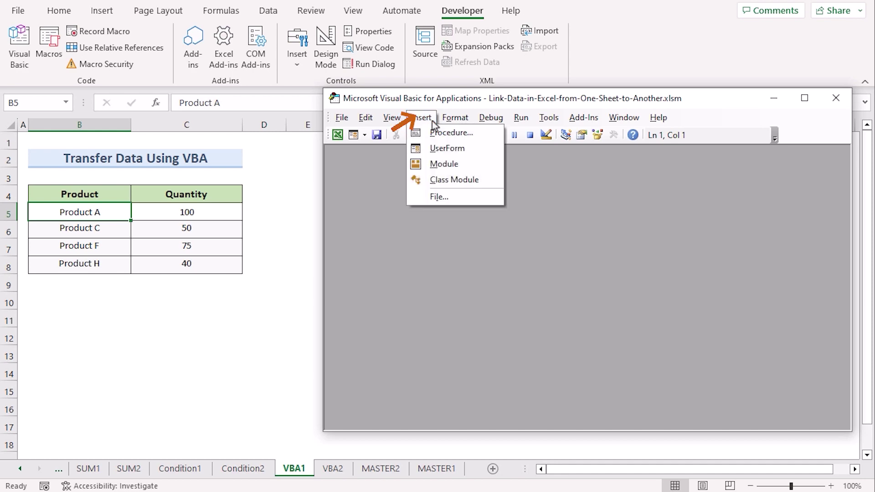
left_click(468, 163)
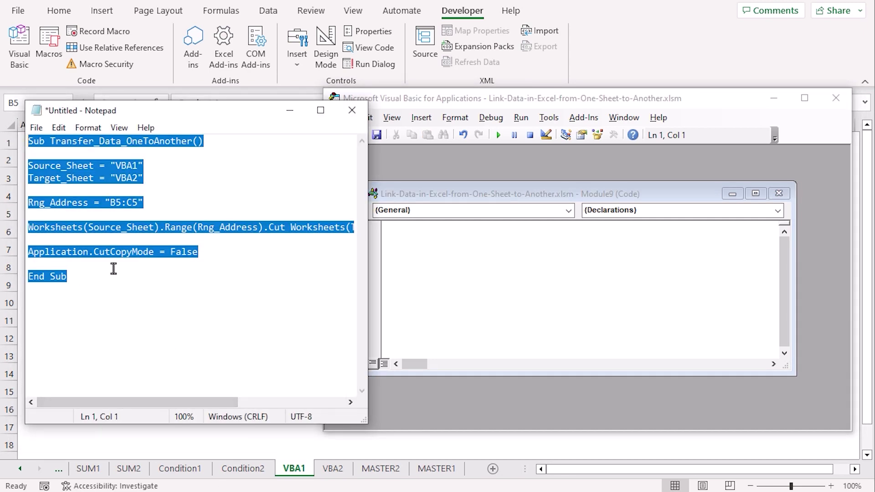
left_click(411, 231)
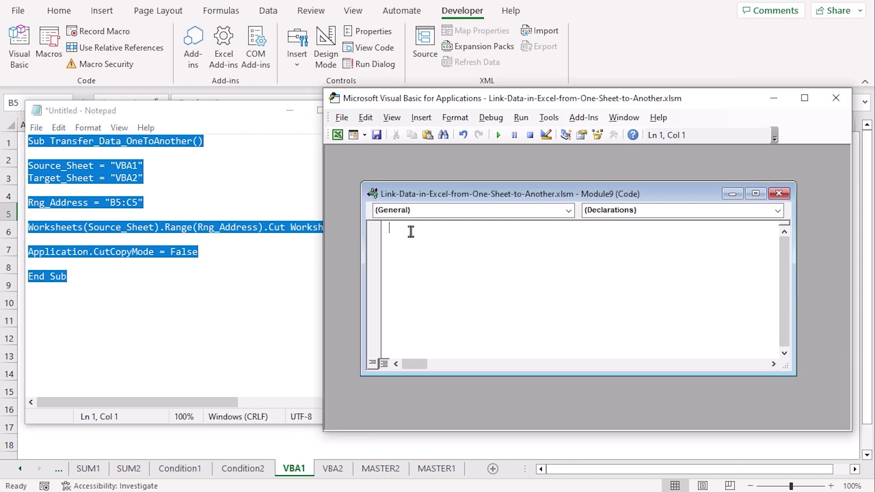
key("ctrl+v")
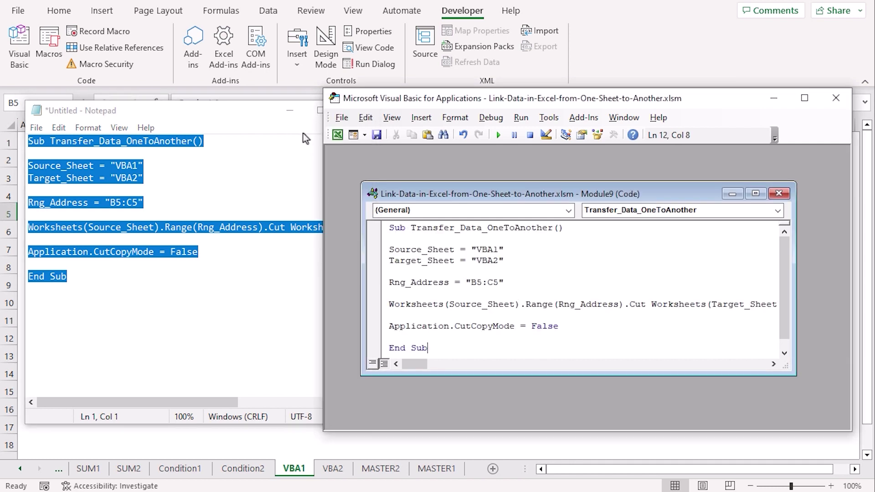
left_click(293, 115)
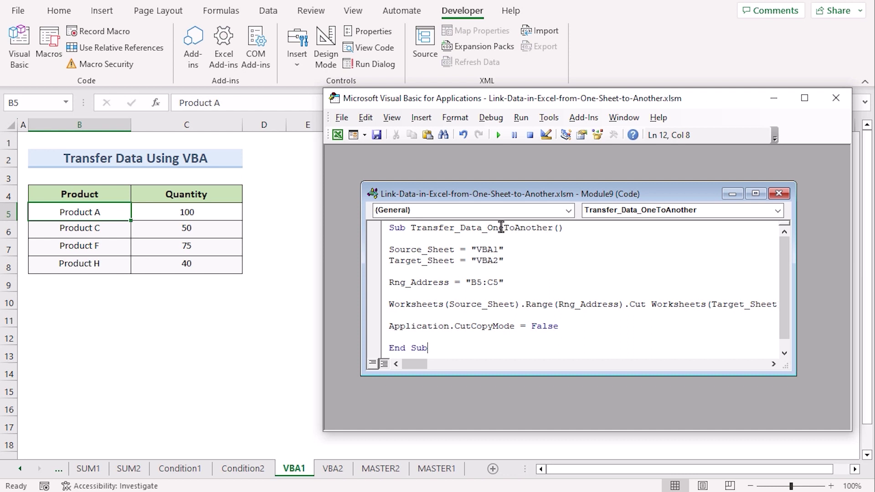
Run the Transfer_Data_OneToAnother macro, and check the transferred row on the VBA1 and VBA2 sheets.
left_click(524, 120)
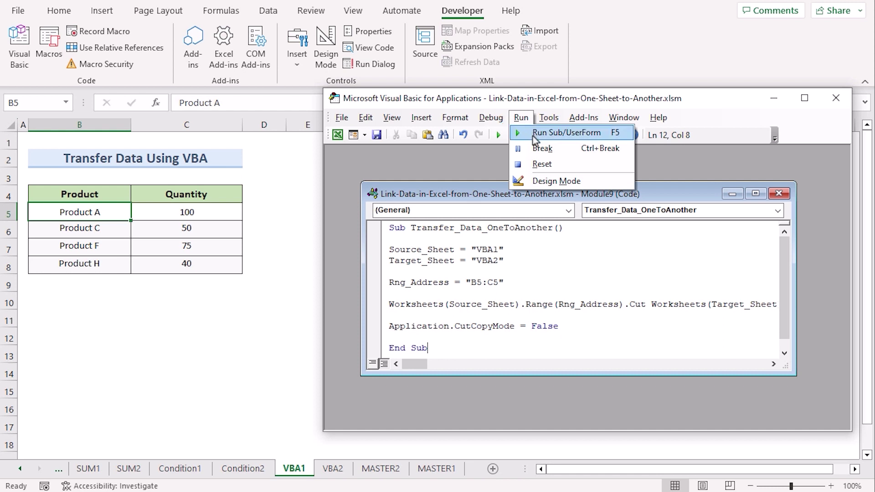
left_click(532, 133)
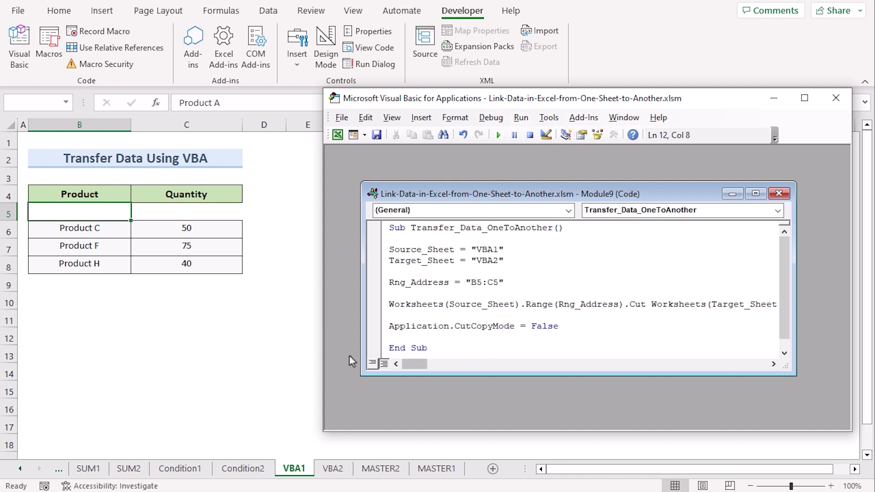
left_click(773, 98)
left_click(191, 211)
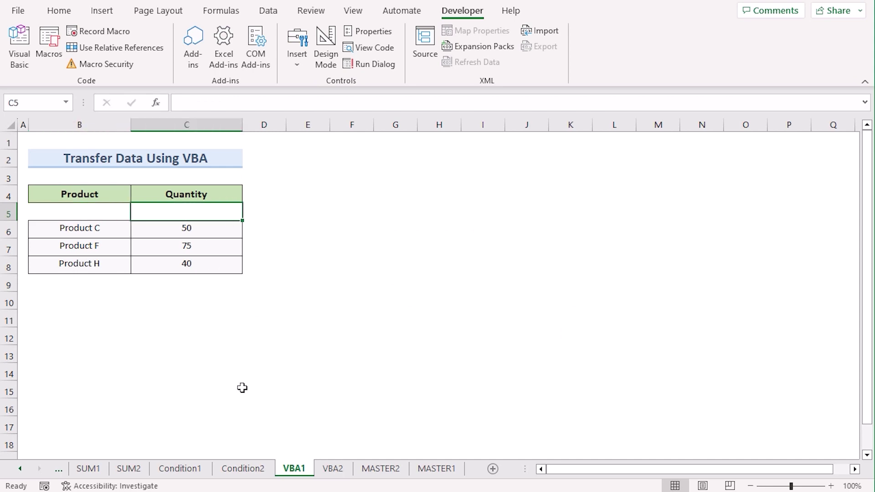
left_click(332, 469)
left_click(84, 219)
left_click(156, 219)
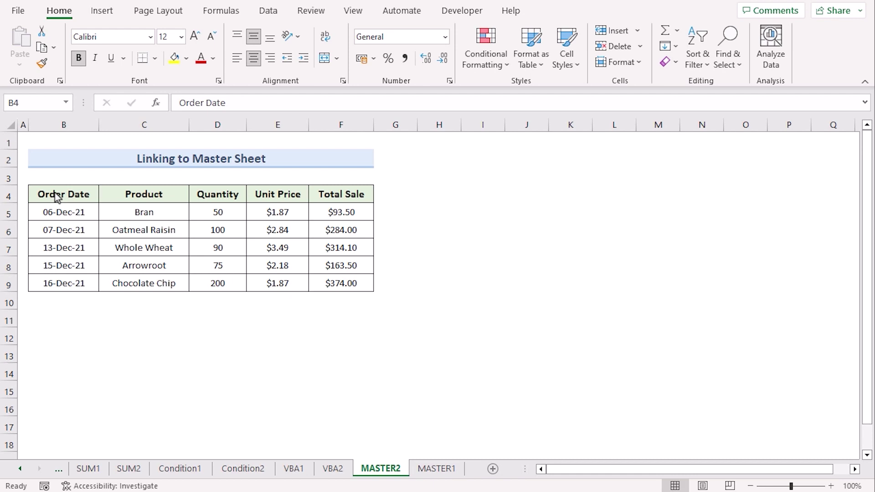
left_click(62, 197)
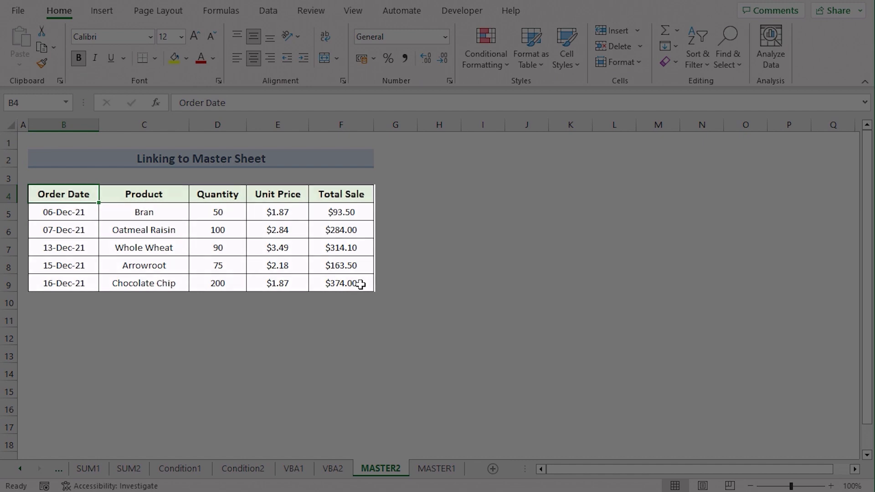
left_click(360, 284, "shift")
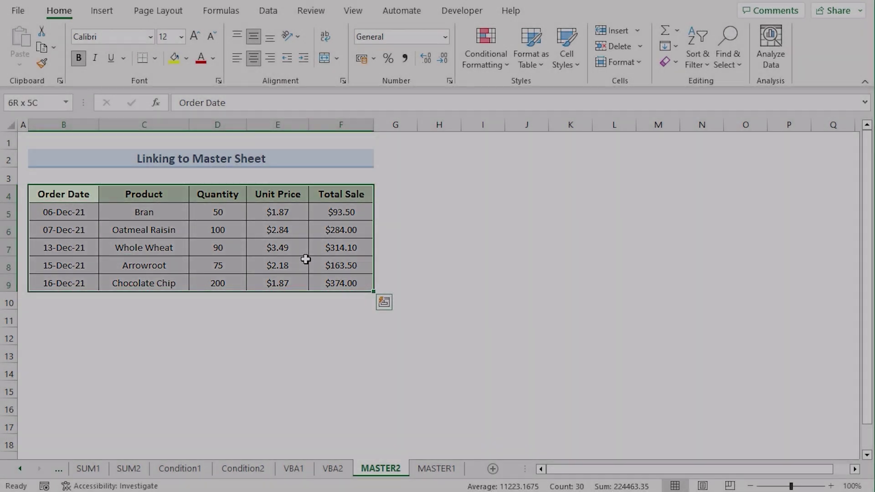
left_click(306, 259)
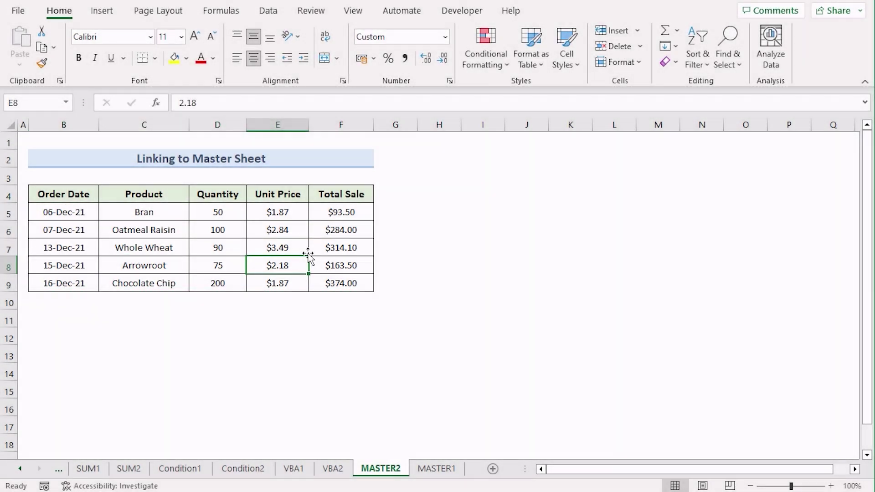
In cell C5 of the MASTER1 sheet, insert a hyperlink to cell B5 of MASTER2 and fill it down through C9.
left_click(437, 469)
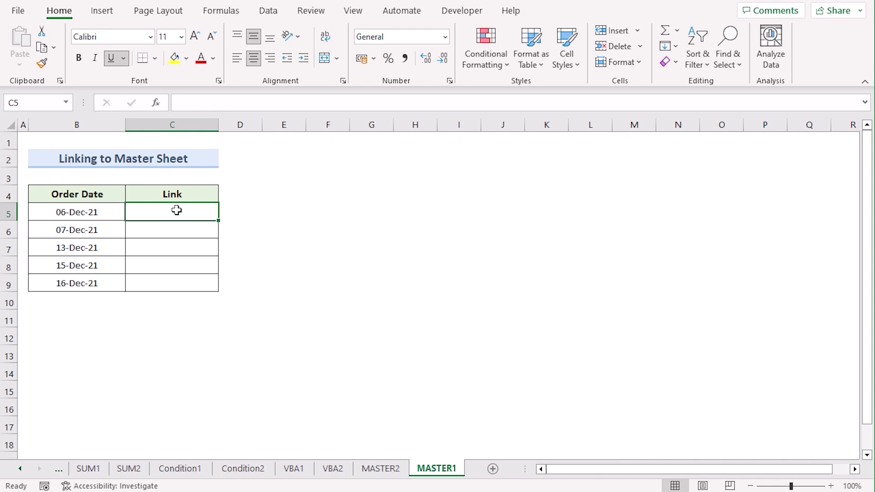
left_click(101, 11)
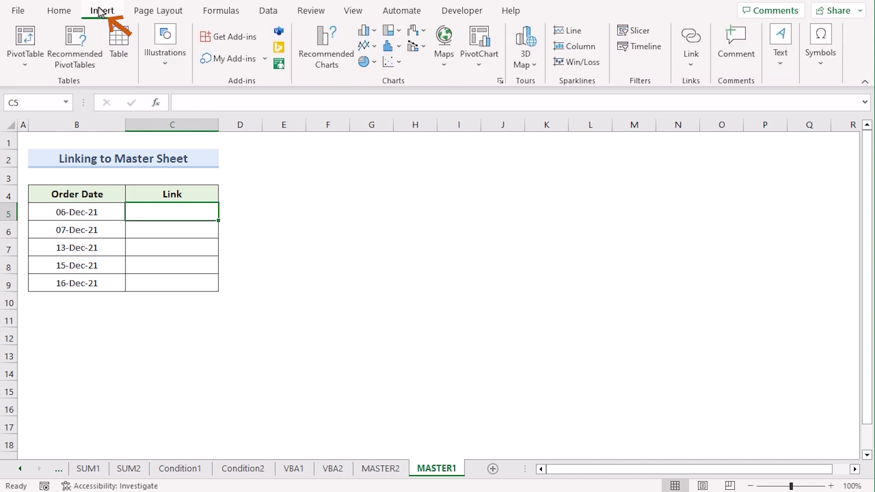
left_click(697, 42)
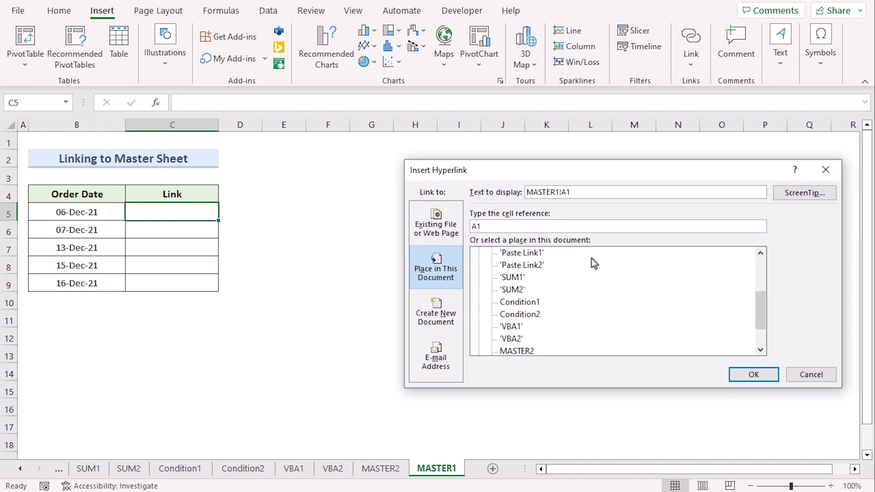
left_click_drag(760, 315, 761, 337)
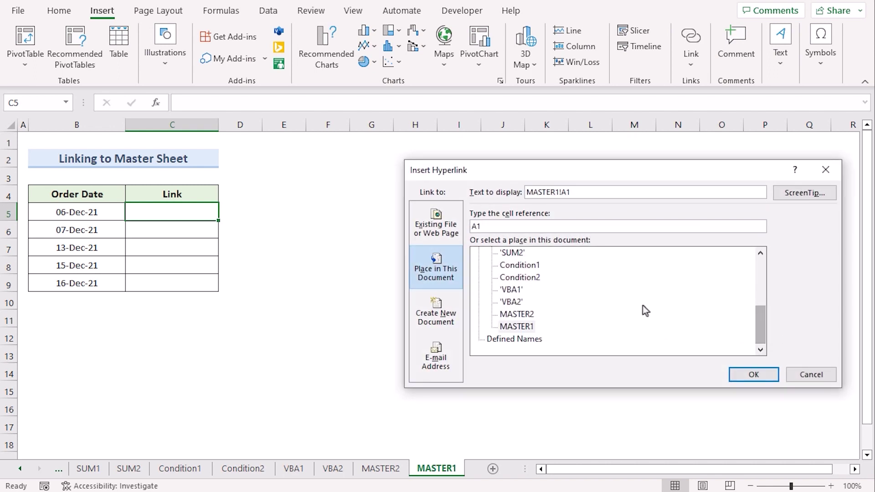
left_click(528, 314)
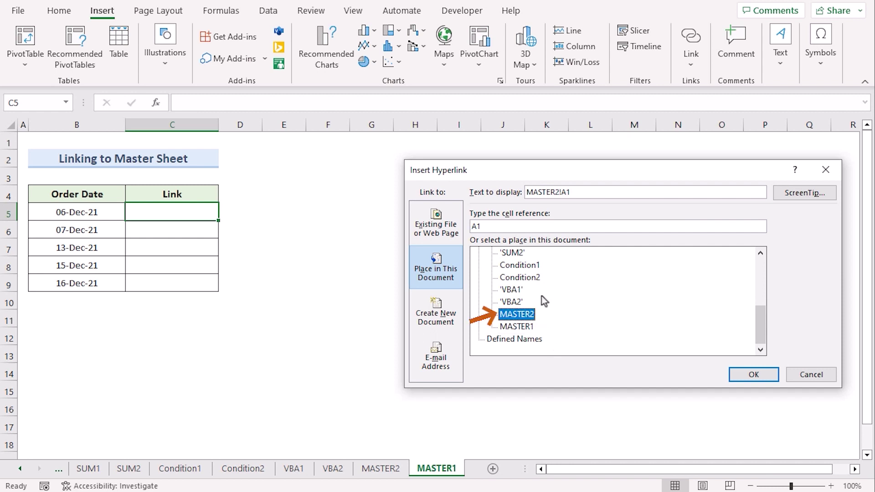
left_click_drag(484, 226, 471, 227)
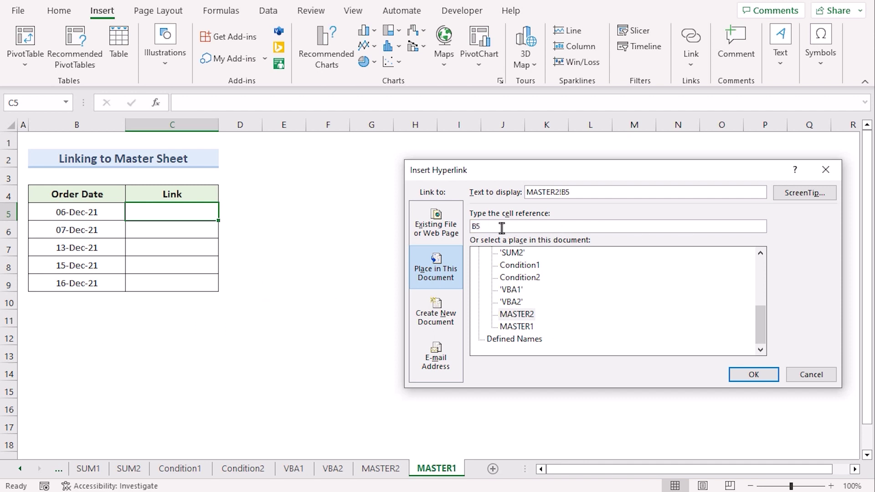
left_click(739, 378)
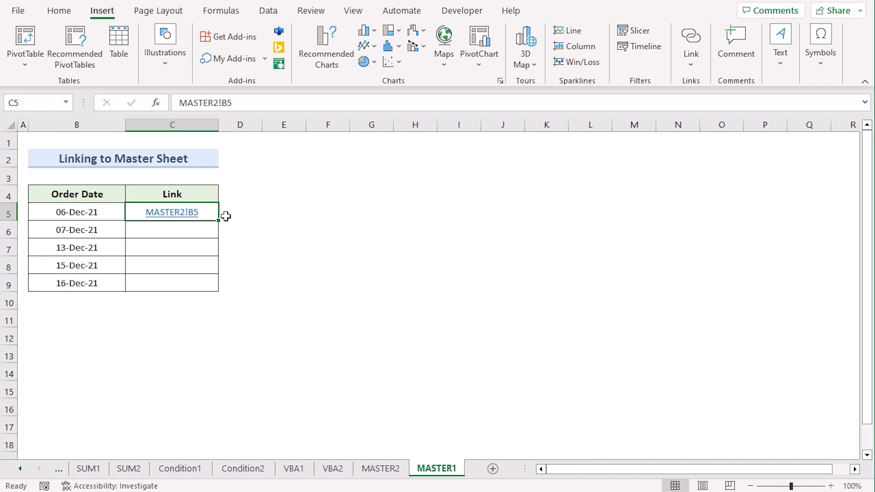
left_click_drag(219, 221, 219, 292)
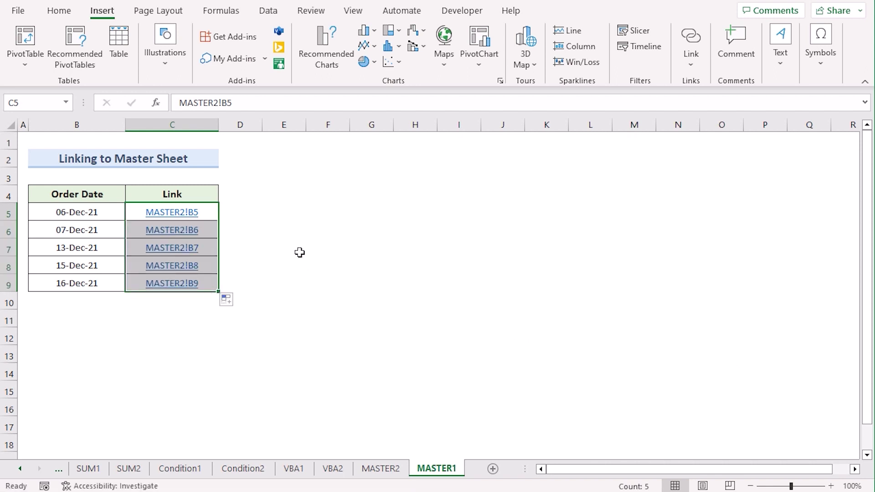
Test the hyperlink in C5 by following it to the MASTER2 sheet, and return to MASTER1.
left_click(214, 213)
left_click(214, 233)
left_click(213, 251)
left_click(208, 218)
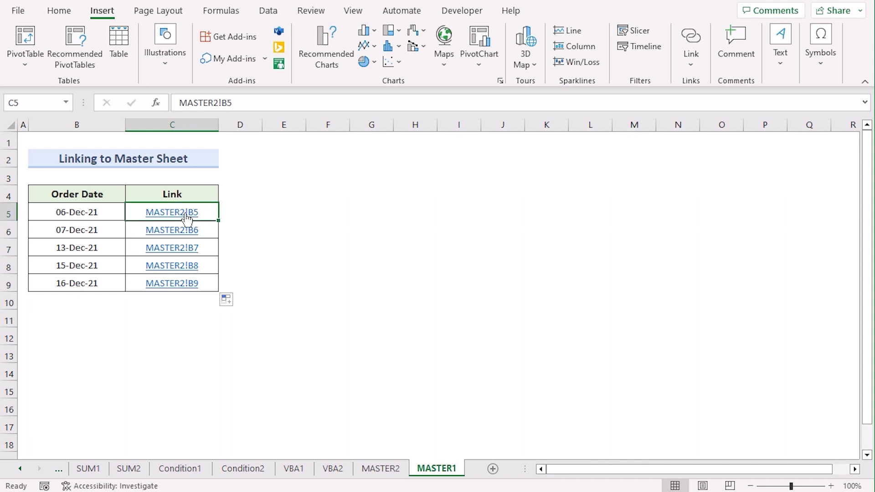
left_click(186, 218)
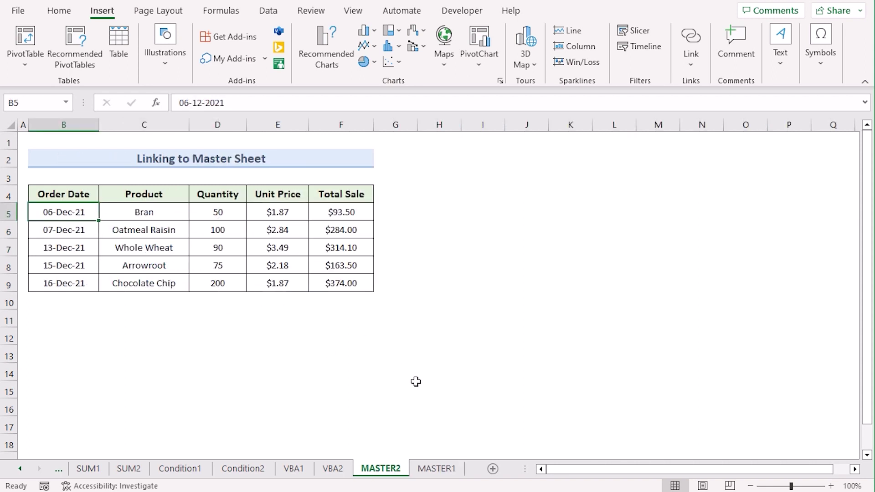
key("ctrl+Page_Down")
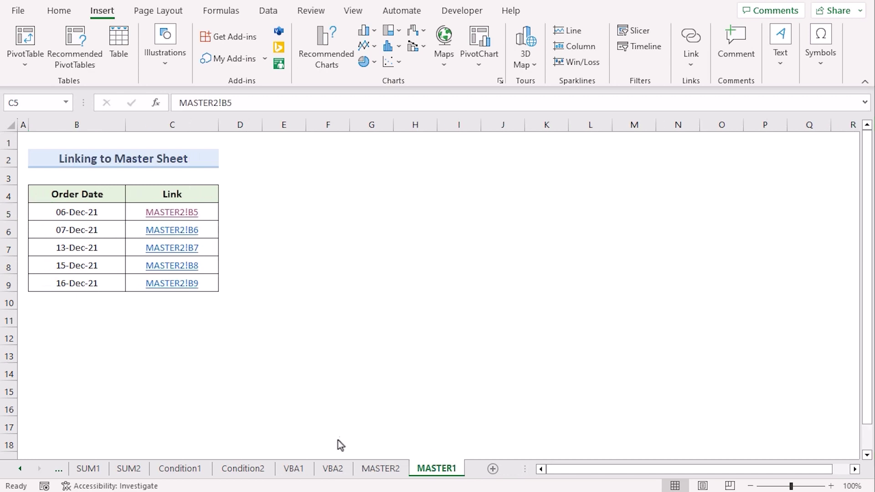